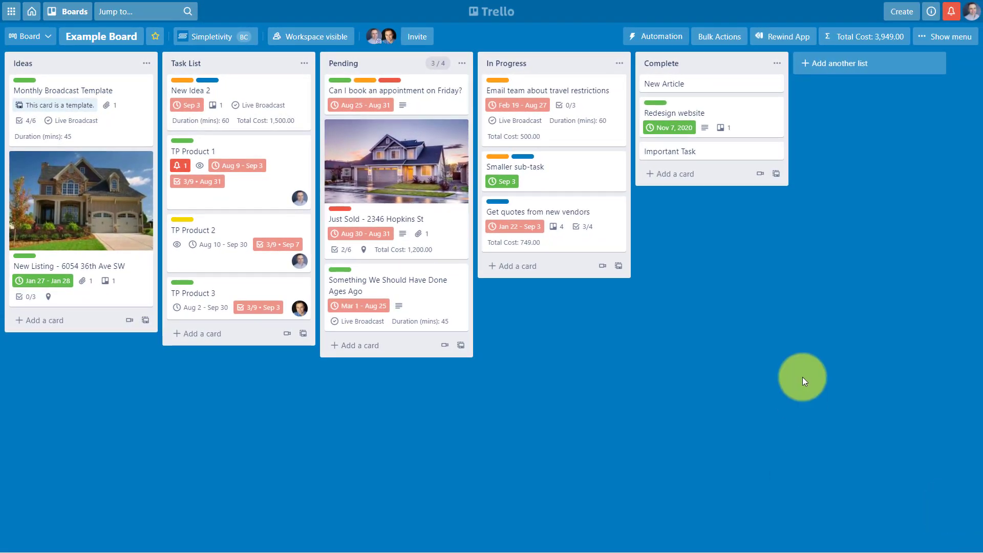
# Look at the options for copying the Example Board, and close them without making a copy.
pyautogui.click(945, 37)
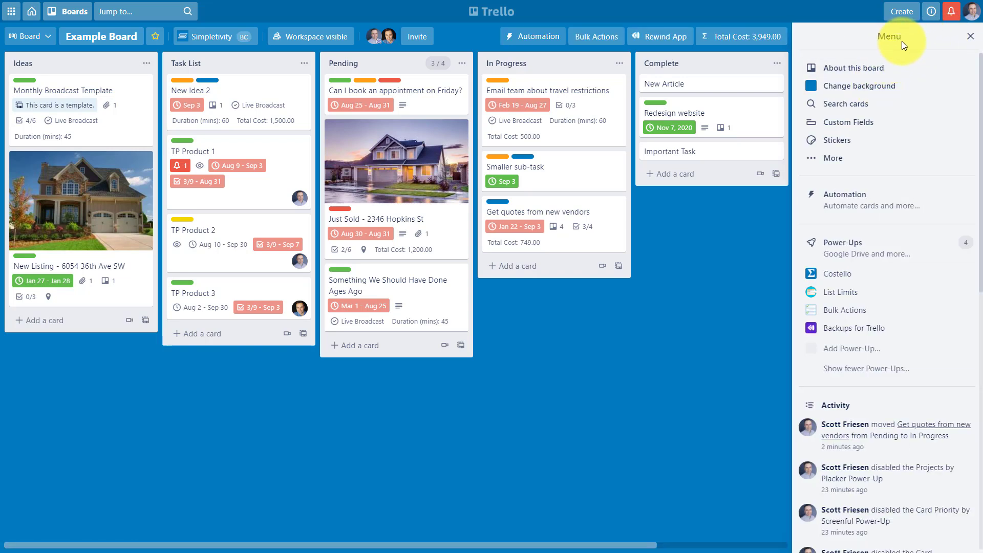
pyautogui.click(840, 159)
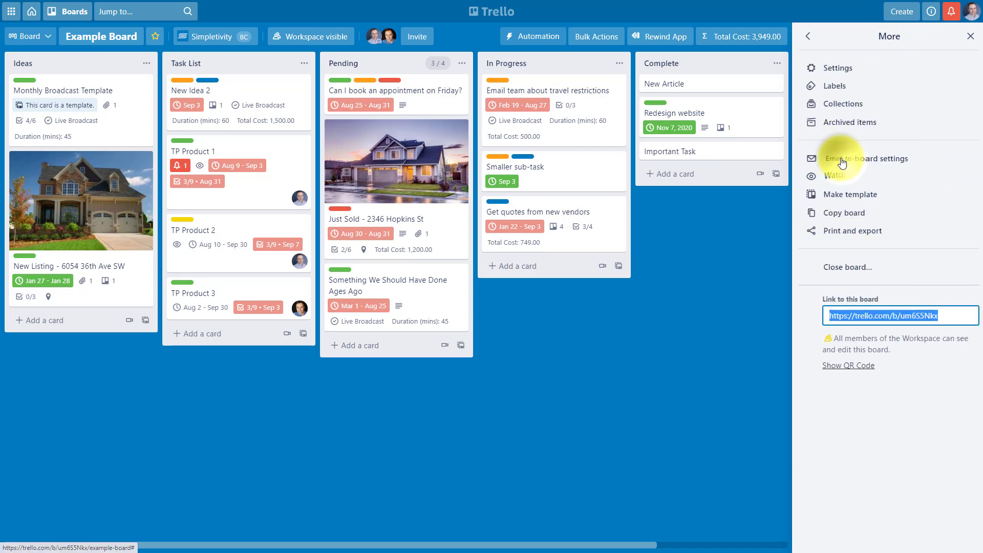
pyautogui.click(862, 214)
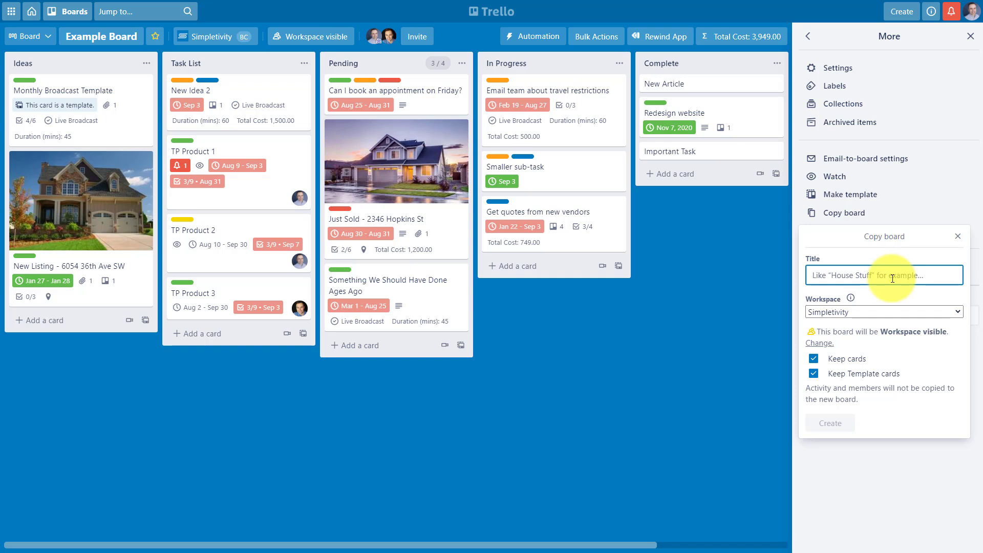
pyautogui.click(957, 236)
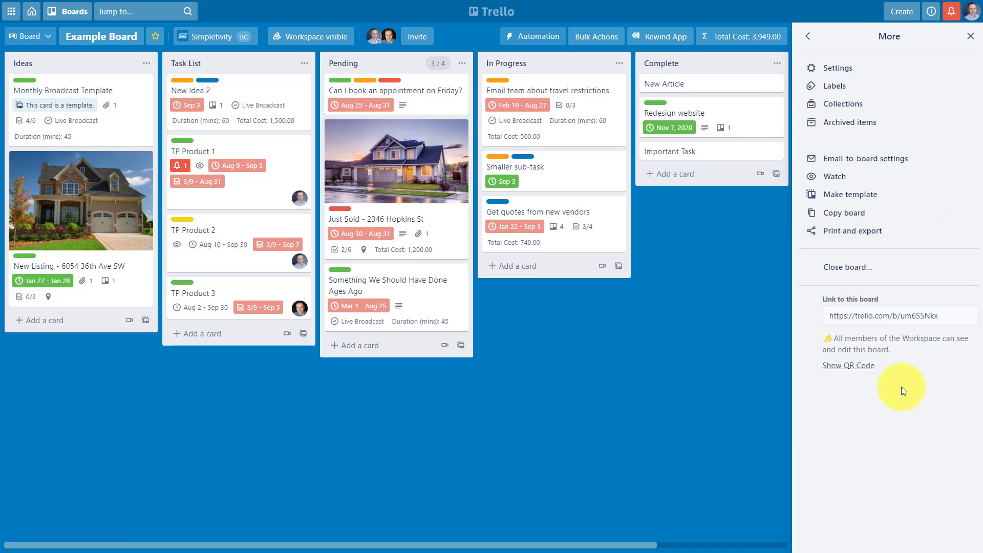
# Review the board's print and export options, and close the board menu.
pyautogui.click(866, 234)
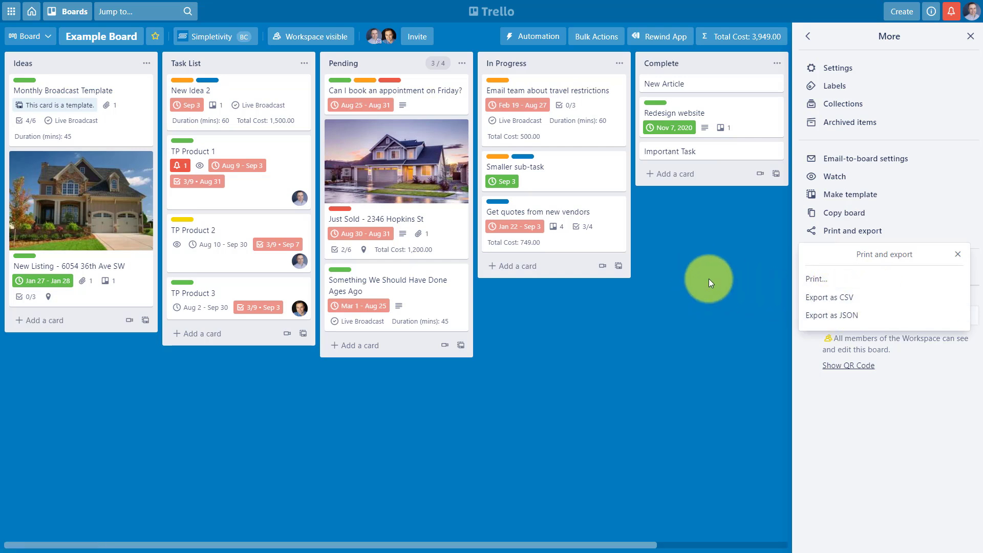
pyautogui.click(958, 256)
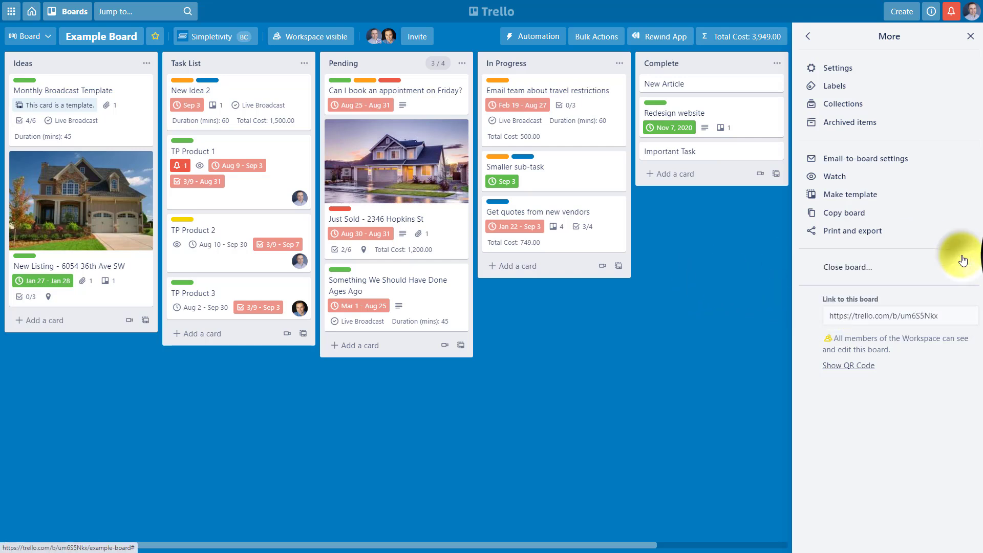
pyautogui.click(970, 35)
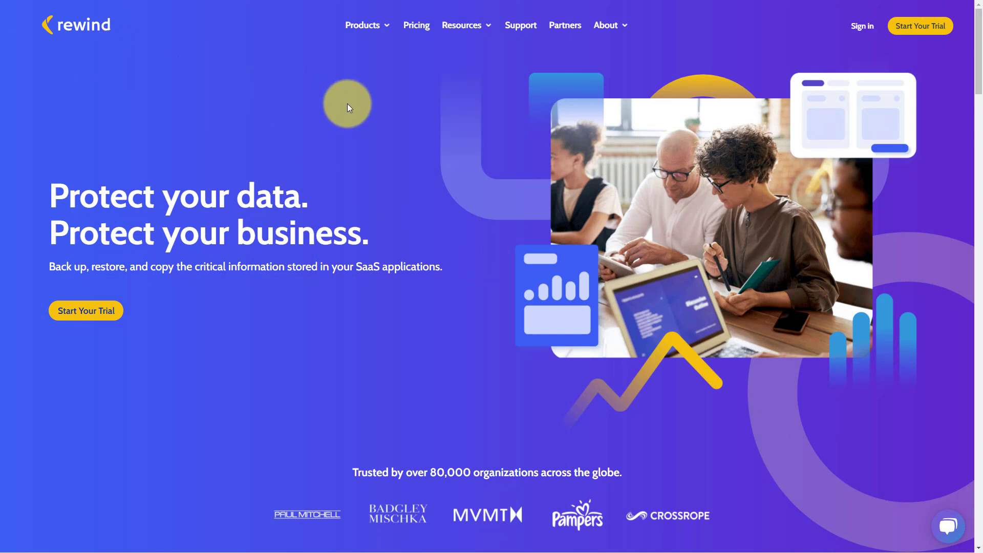
# Switch to Rewind Backups and look through the vault's list of backed-up Trello items.
pyautogui.moveTo(365, 28)
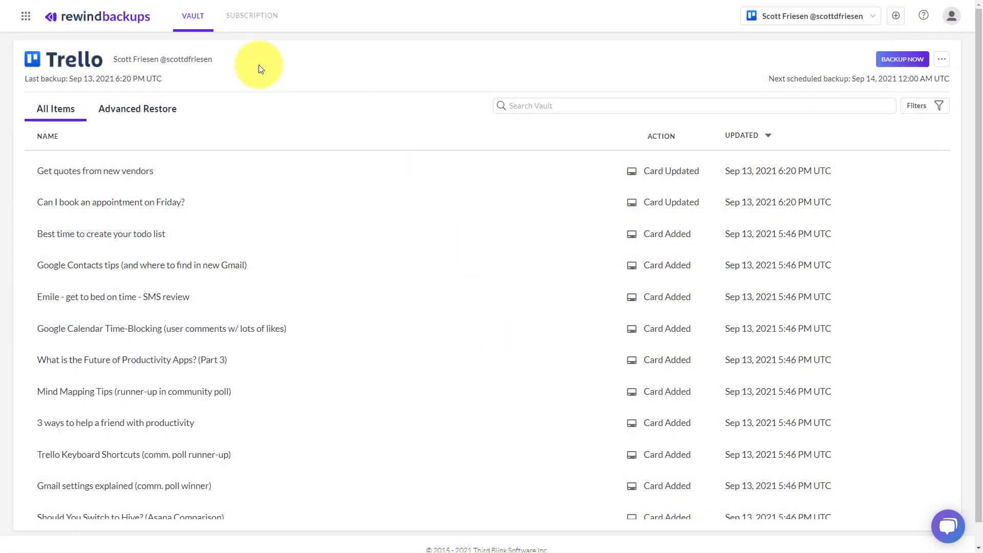
pyautogui.scroll(-15, 436, 267)
pyautogui.scroll(-2, 437, 268)
pyautogui.scroll(13, 437, 270)
pyautogui.scroll(-13, 437, 270)
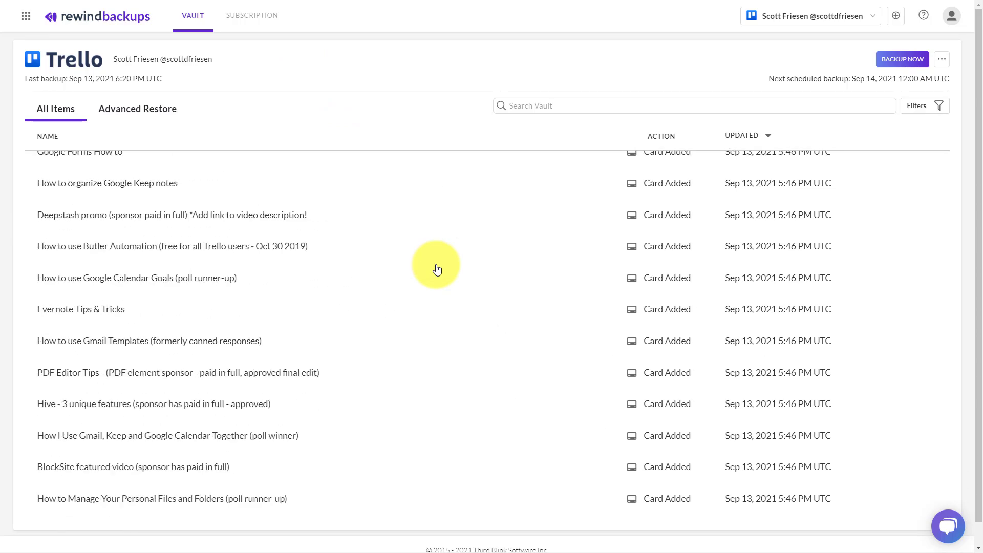
pyautogui.scroll(4, 437, 269)
pyautogui.scroll(10, 436, 270)
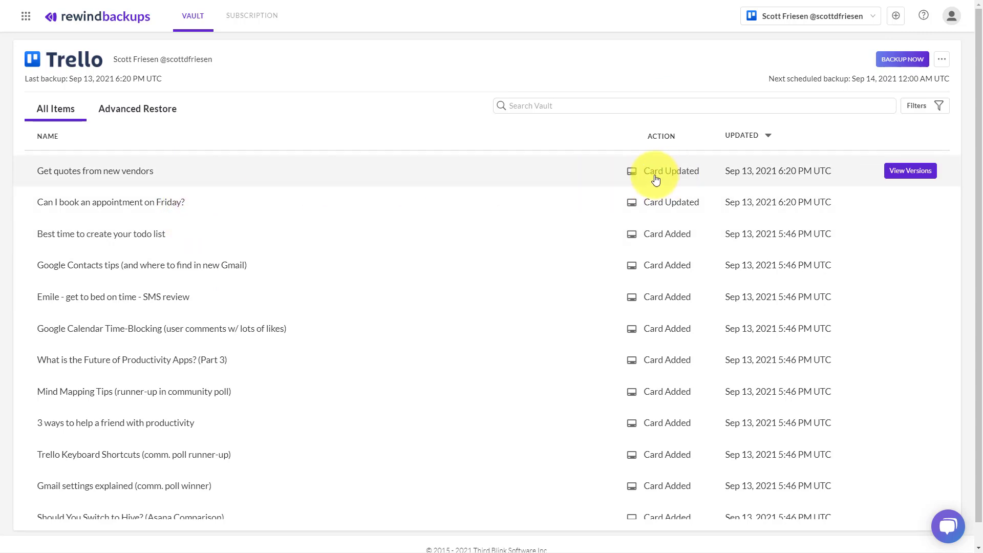
# Compare the current "Get quotes from new vendors" card with its Sep 13, 2021 5:45 PM UTC version, and return to the vault.
pyautogui.click(910, 170)
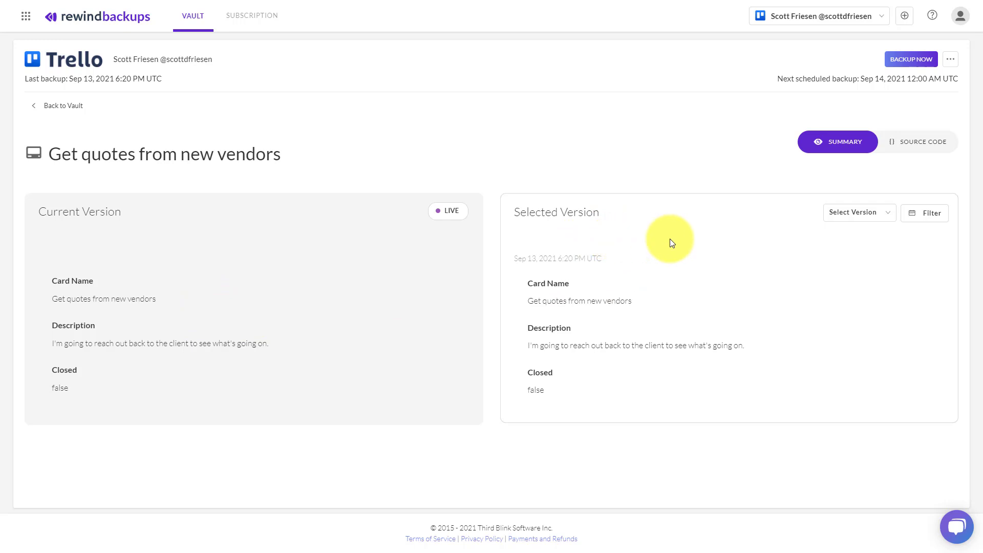
pyautogui.click(889, 215)
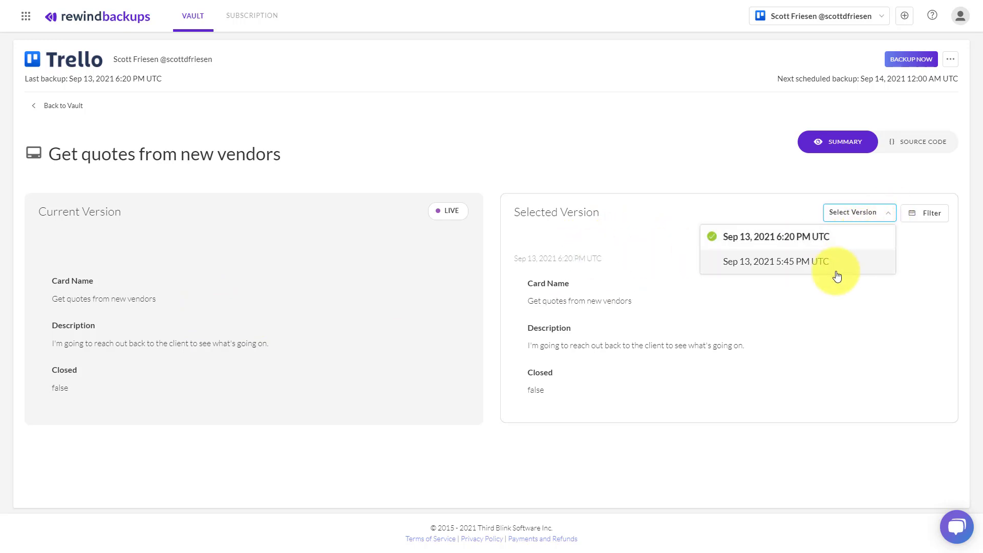
pyautogui.click(777, 265)
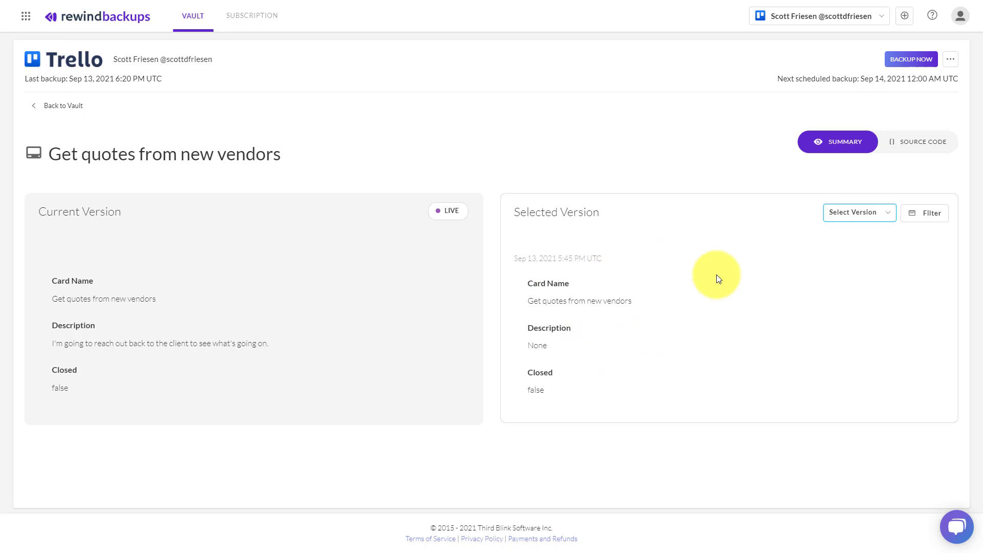
pyautogui.click(54, 106)
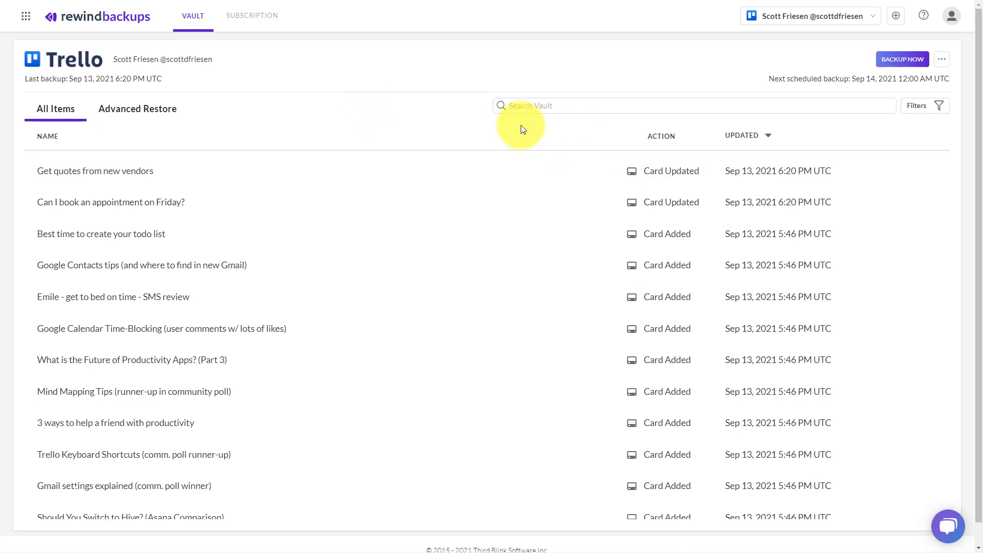
# Search the vault for "vendor" and review the available filters without applying any.
pyautogui.click(562, 106)
pyautogui.write('vendor')
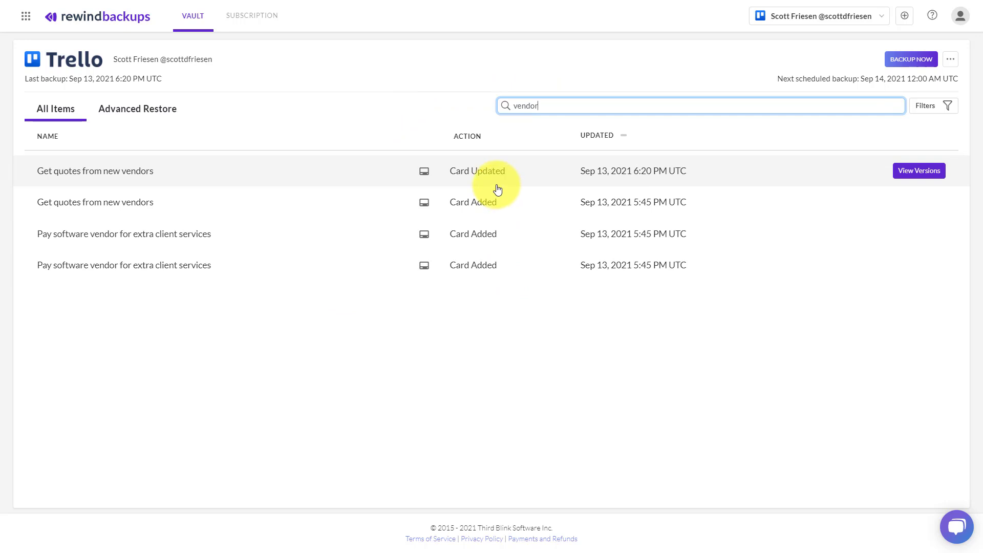
pyautogui.click(927, 112)
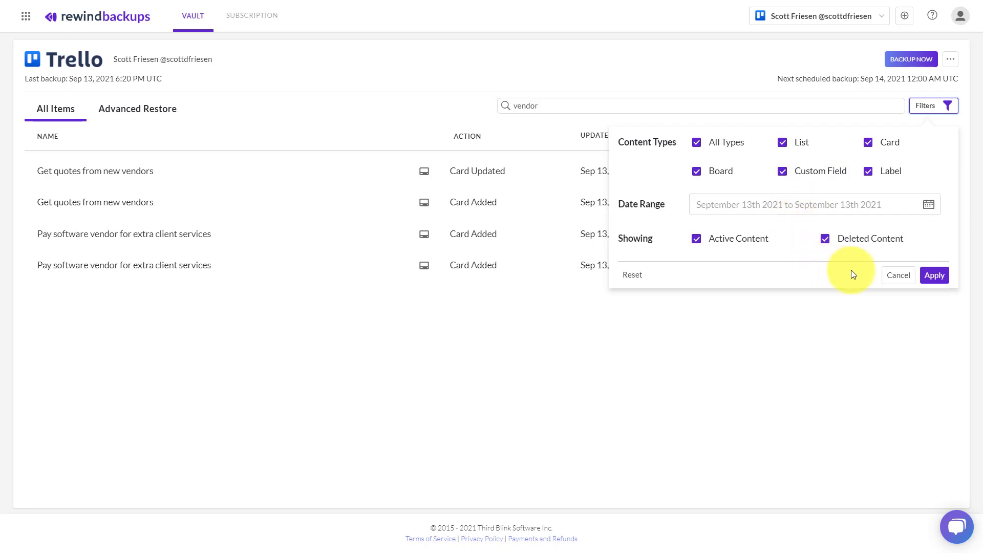
pyautogui.click(902, 279)
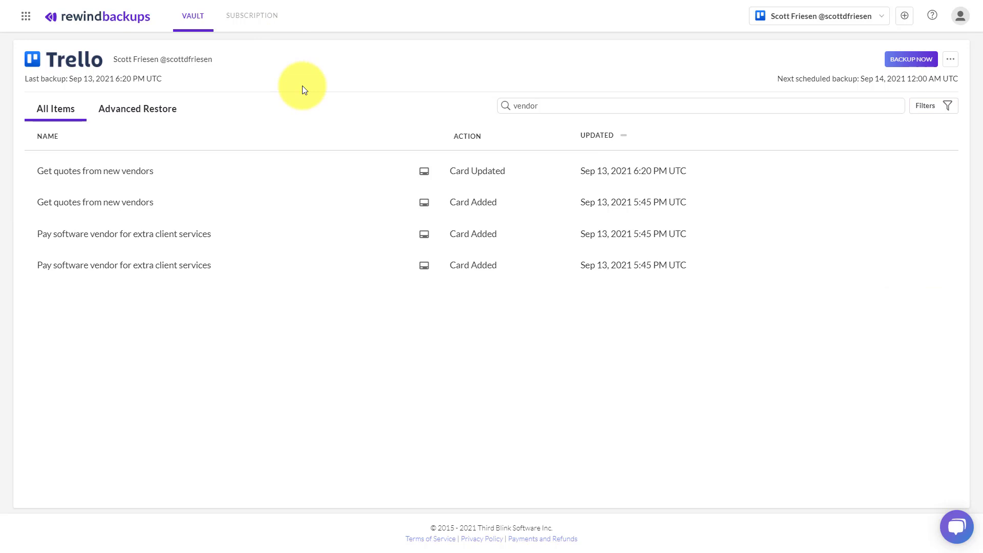
# Open Advanced Restore for the Trello backup.
pyautogui.click(145, 115)
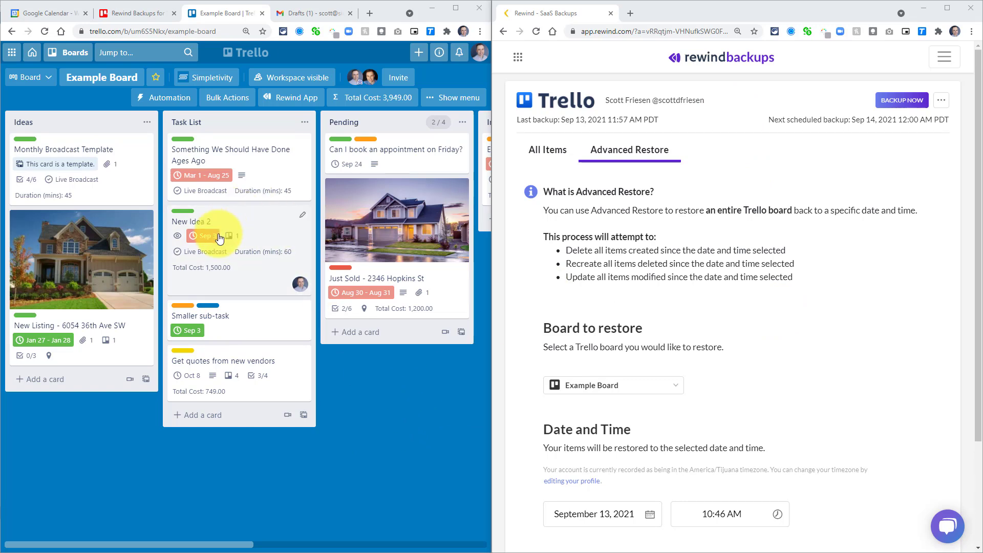
# In Trello's Example Board, archive all cards in the Task List and move both Pending cards into it.
pyautogui.click(305, 123)
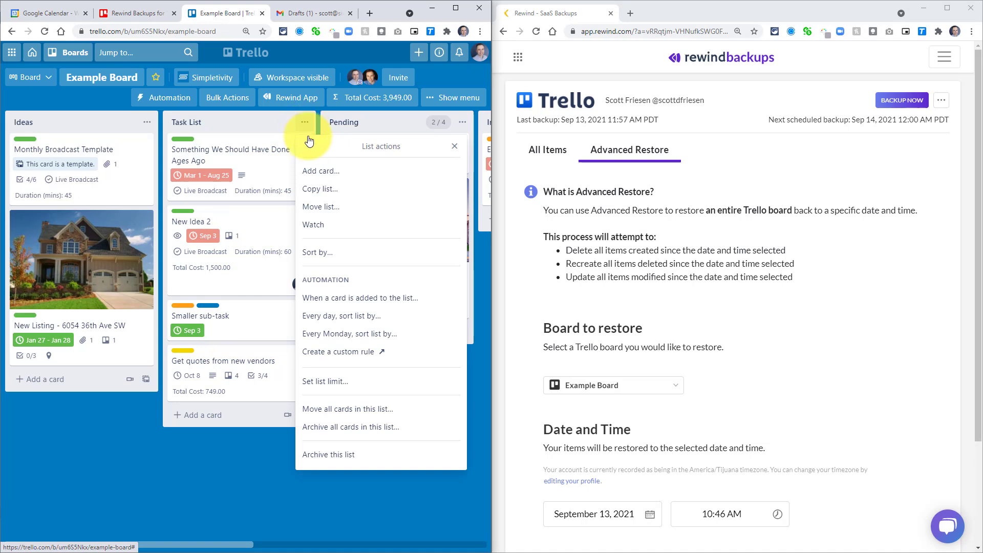
pyautogui.click(348, 425)
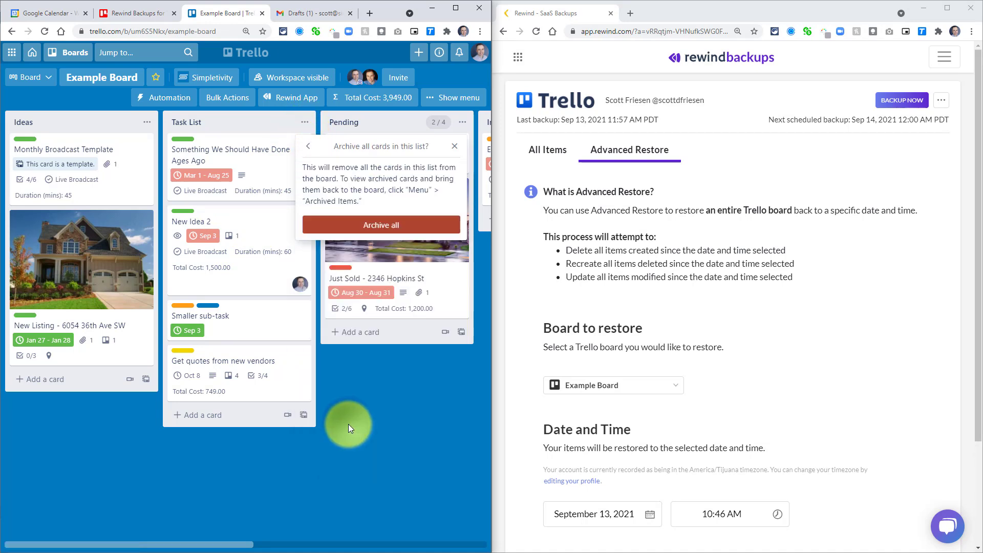
pyautogui.click(368, 225)
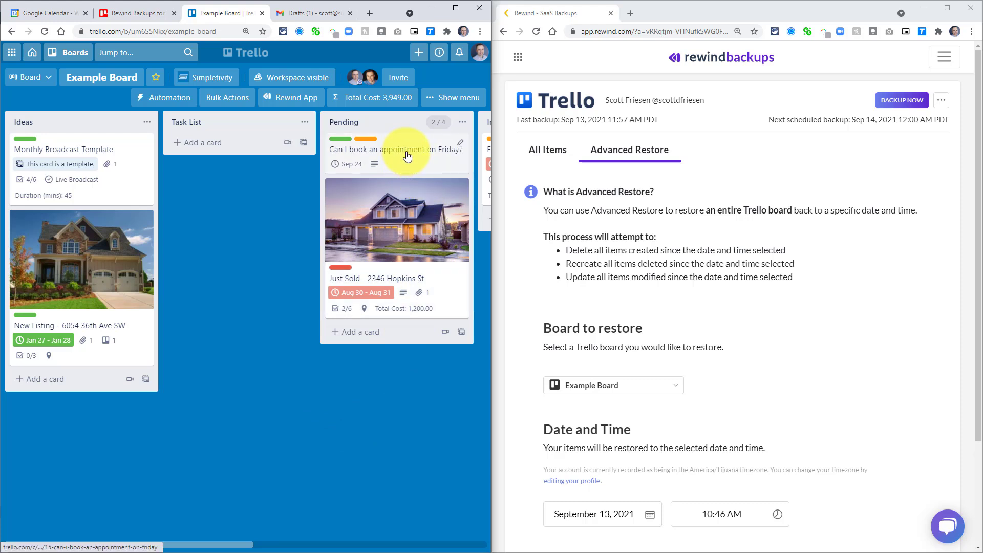
pyautogui.moveTo(407, 156); pyautogui.dragTo(260, 164)
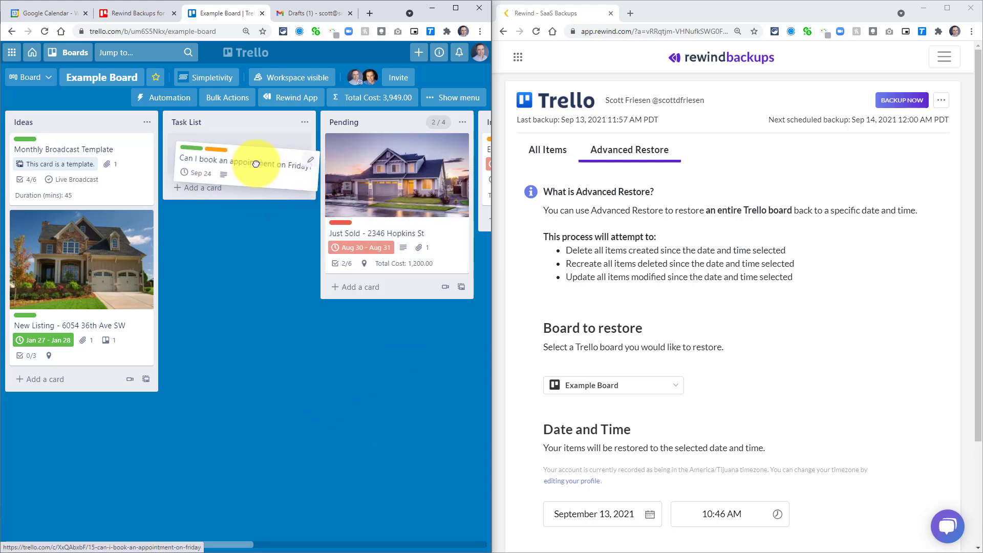
pyautogui.moveTo(362, 176); pyautogui.dragTo(264, 228)
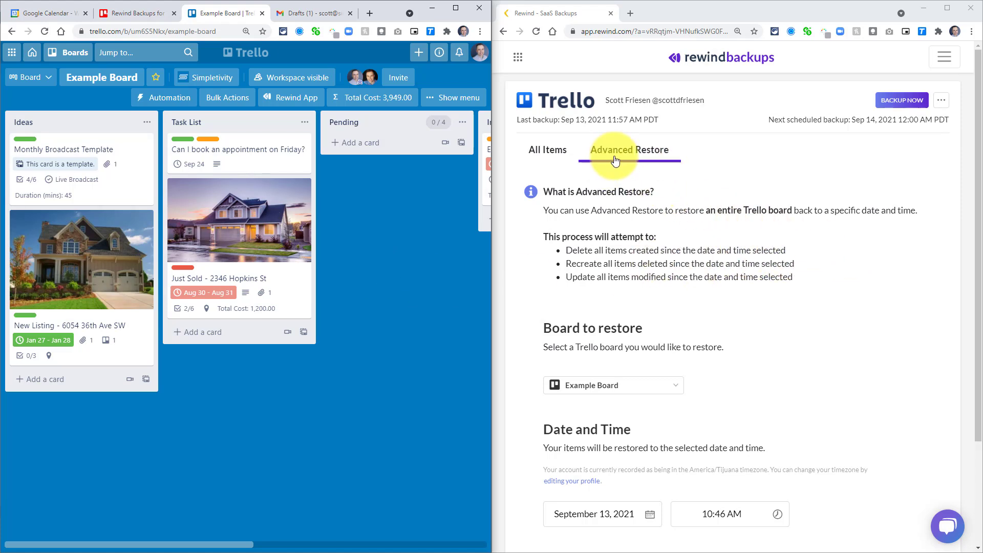
# In Rewind's Advanced Restore, choose Example Board as the board to restore.
pyautogui.scroll(-3, 939, 296)
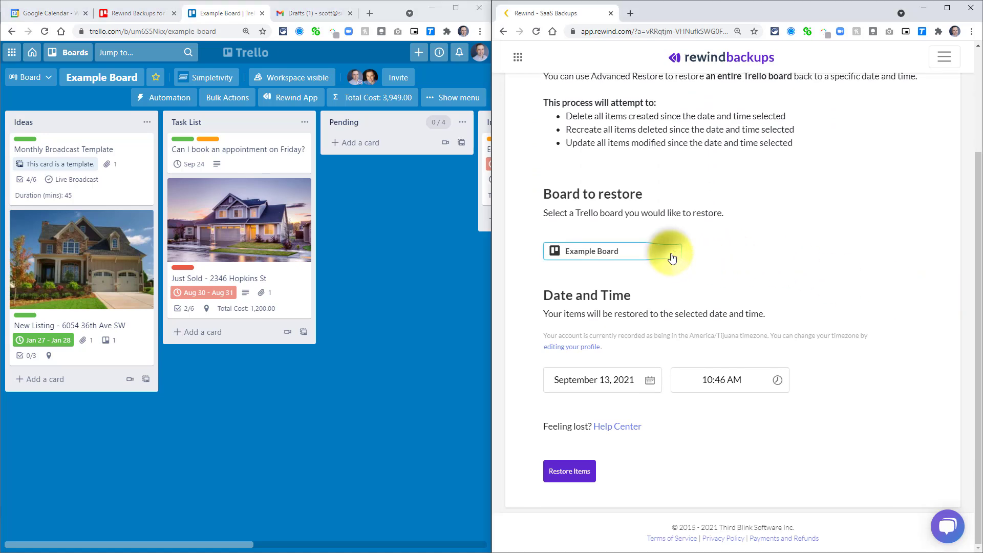
pyautogui.click(673, 257)
pyautogui.scroll(4, 648, 369)
pyautogui.scroll(-3, 646, 344)
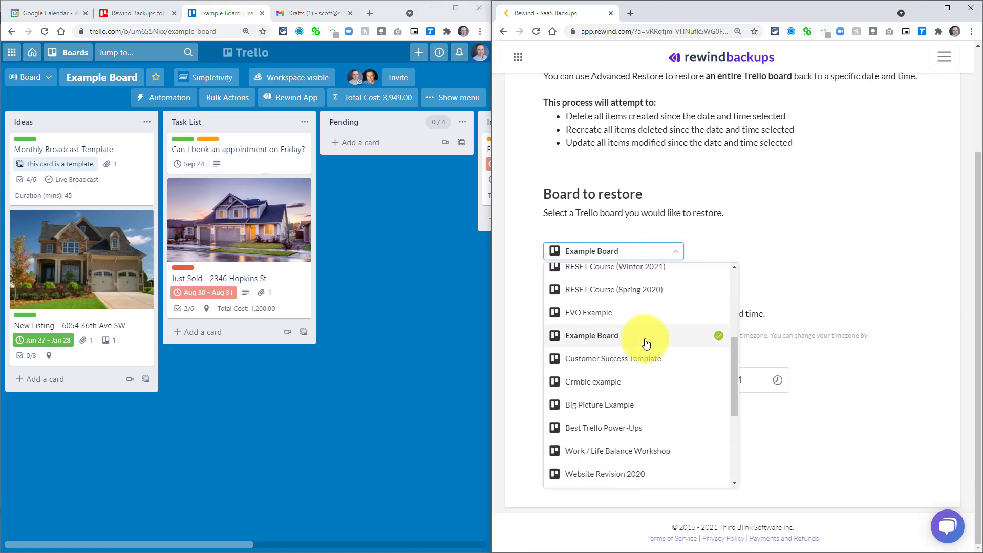
pyautogui.scroll(-1, 655, 317)
pyautogui.click(617, 321)
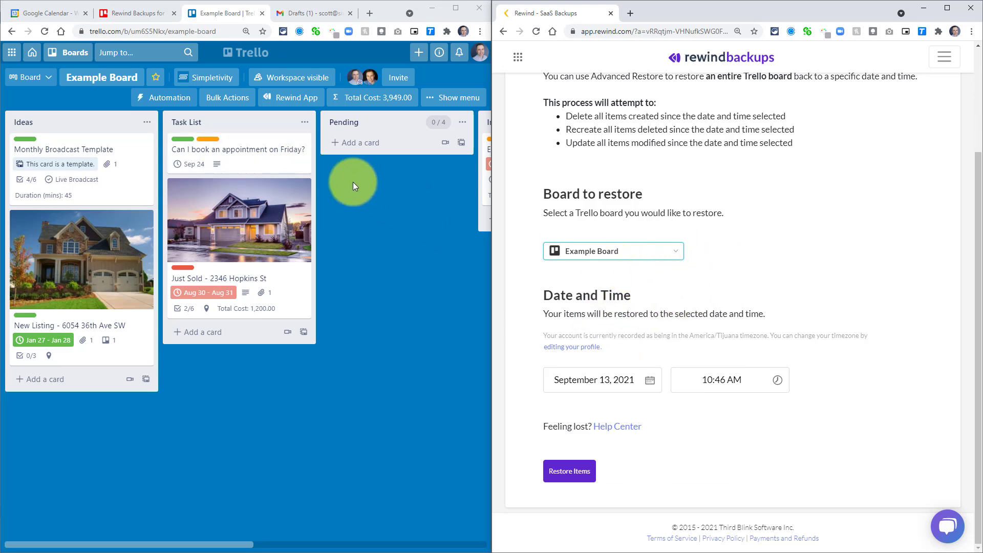
# Set the restore point to September 13, 2021 at 11:58 AM.
pyautogui.click(593, 379)
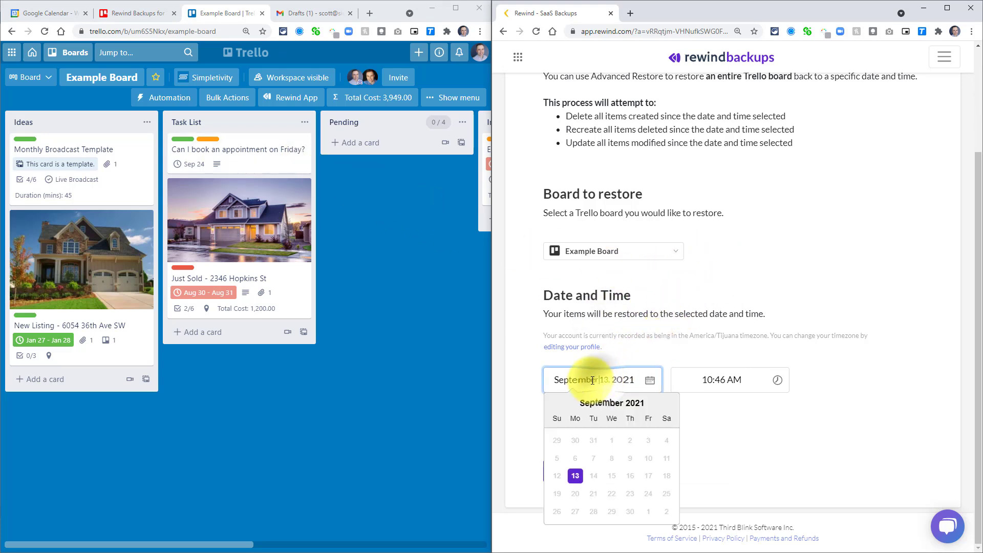
pyautogui.click(575, 478)
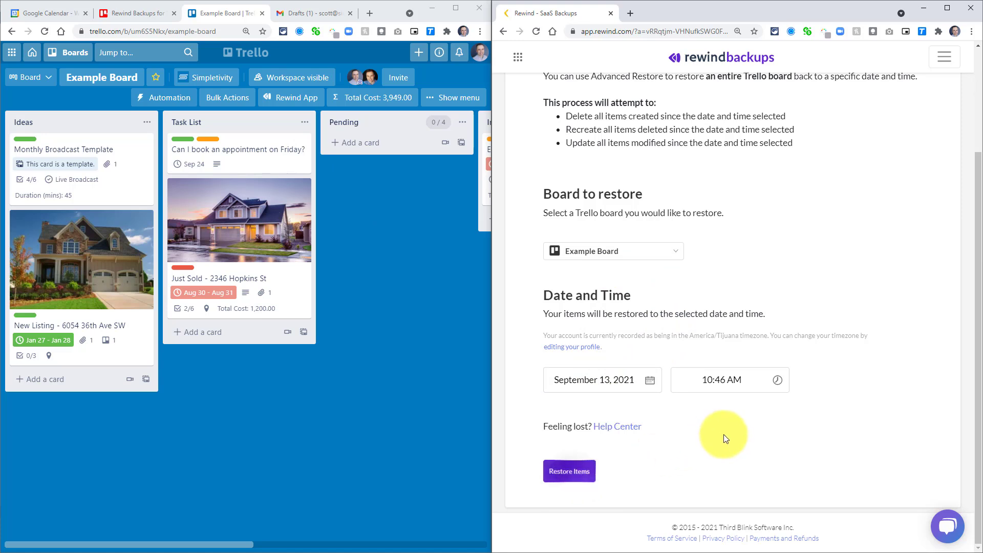
pyautogui.click(725, 381)
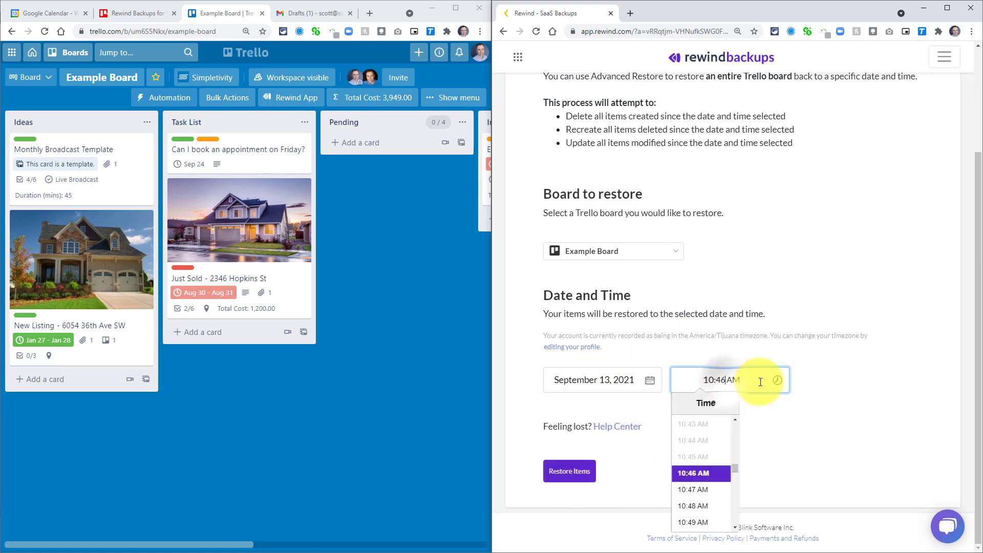
pyautogui.scroll(-1, 714, 482)
pyautogui.scroll(-8, 710, 490)
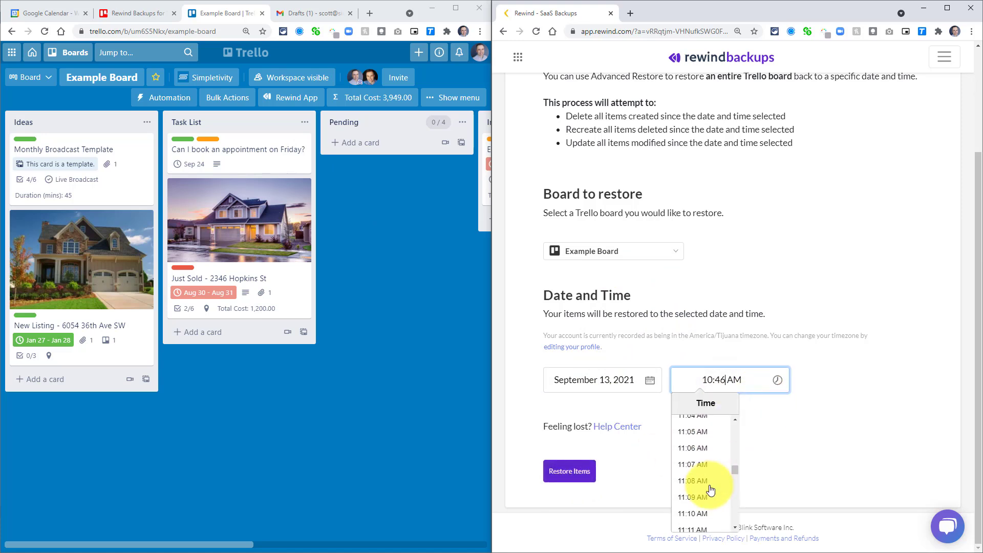
pyautogui.scroll(-11, 710, 490)
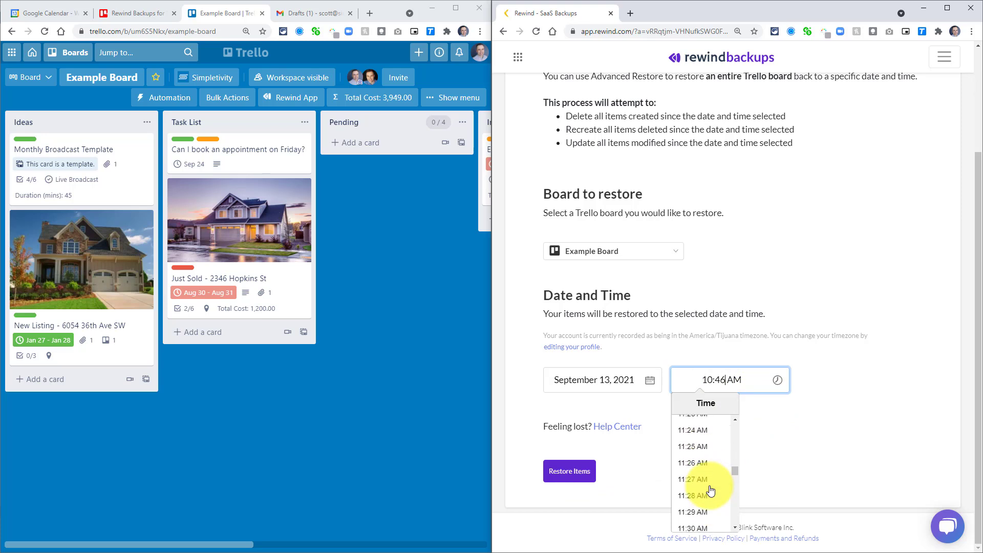
pyautogui.scroll(-4, 711, 490)
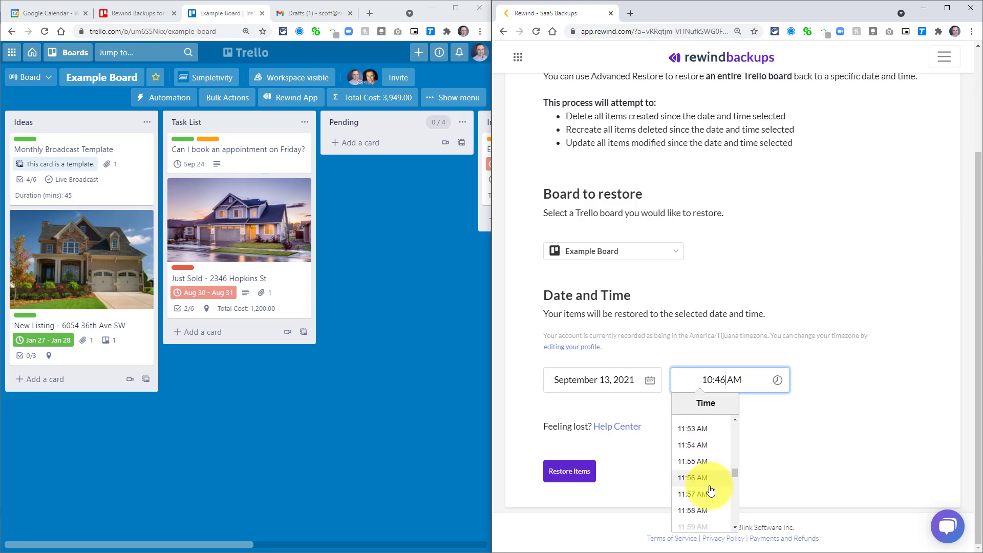
pyautogui.scroll(1, 707, 475)
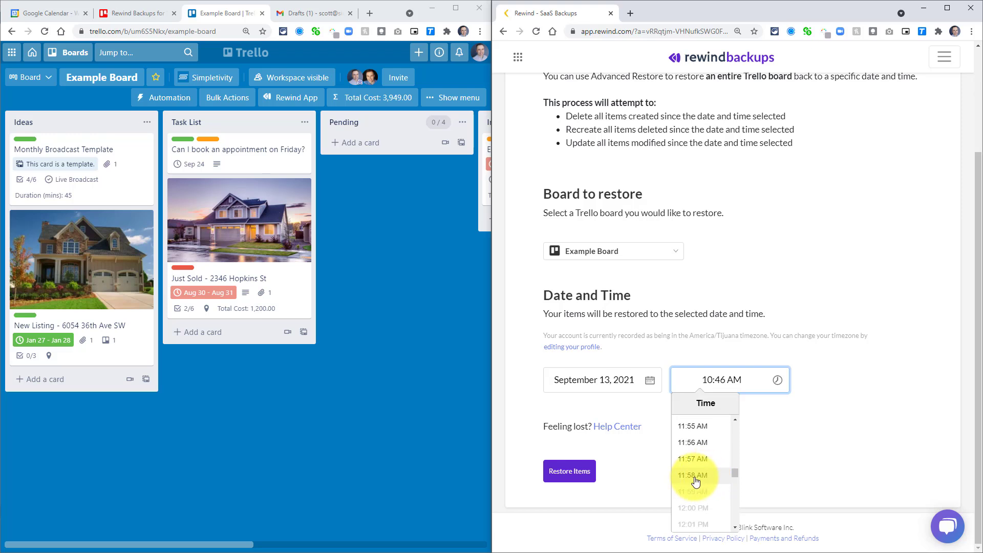
pyautogui.click(693, 477)
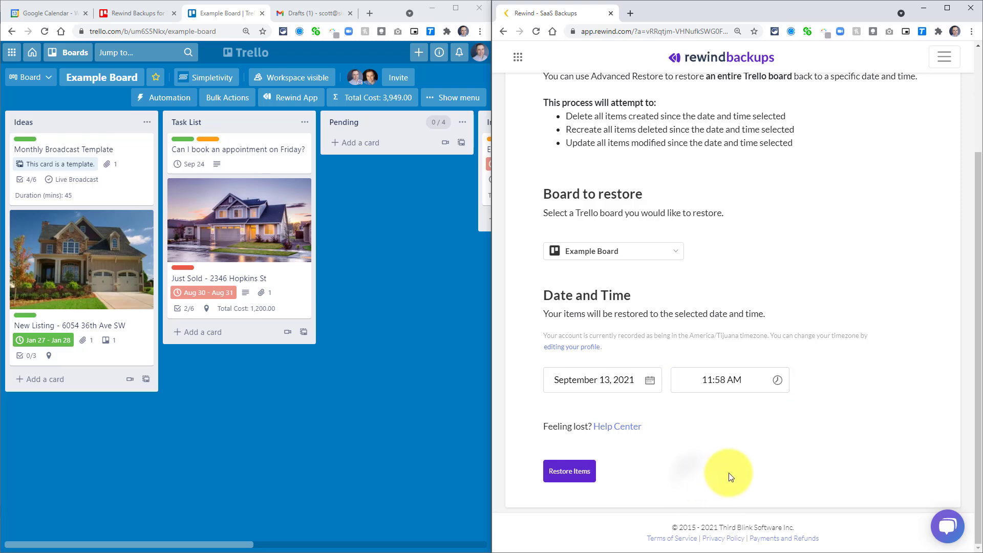
# Start the restore of Example Board to the chosen date and time, confirm it, and dismiss the restore notification.
pyautogui.click(565, 471)
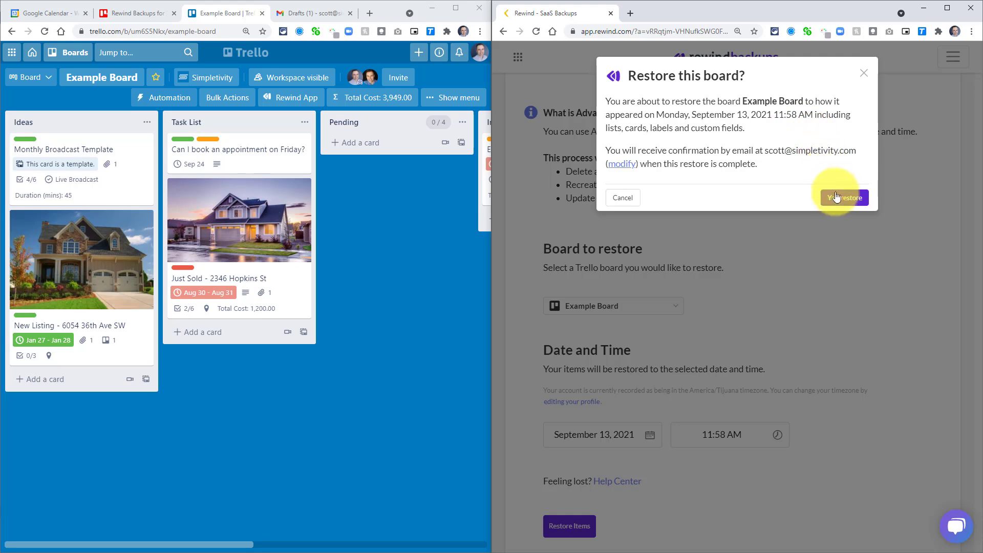
pyautogui.click(842, 197)
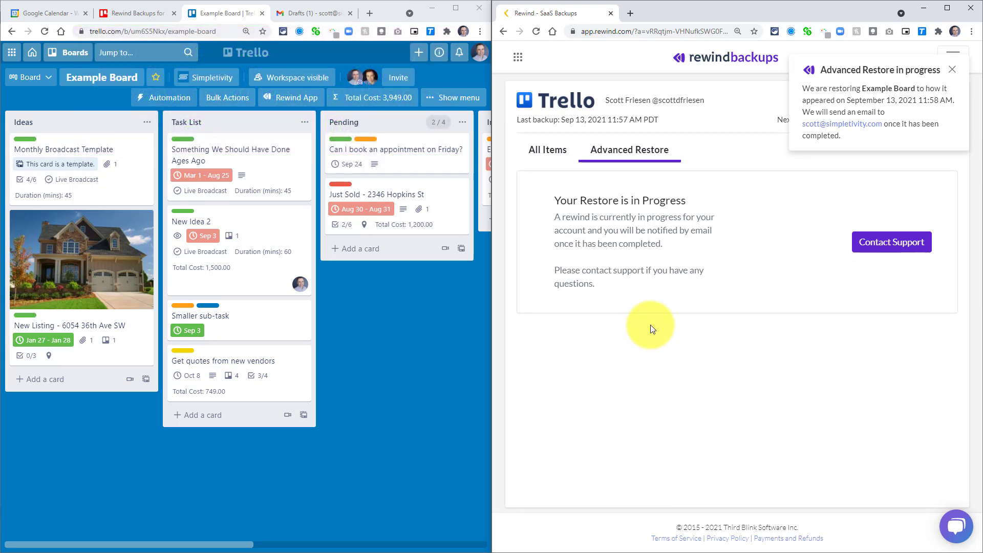
pyautogui.click(952, 69)
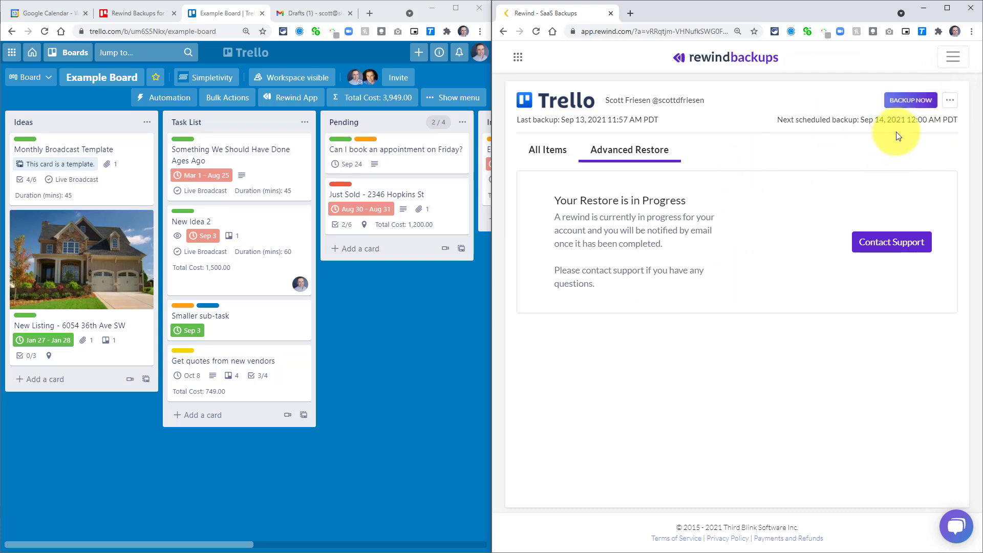
pyautogui.click(911, 108)
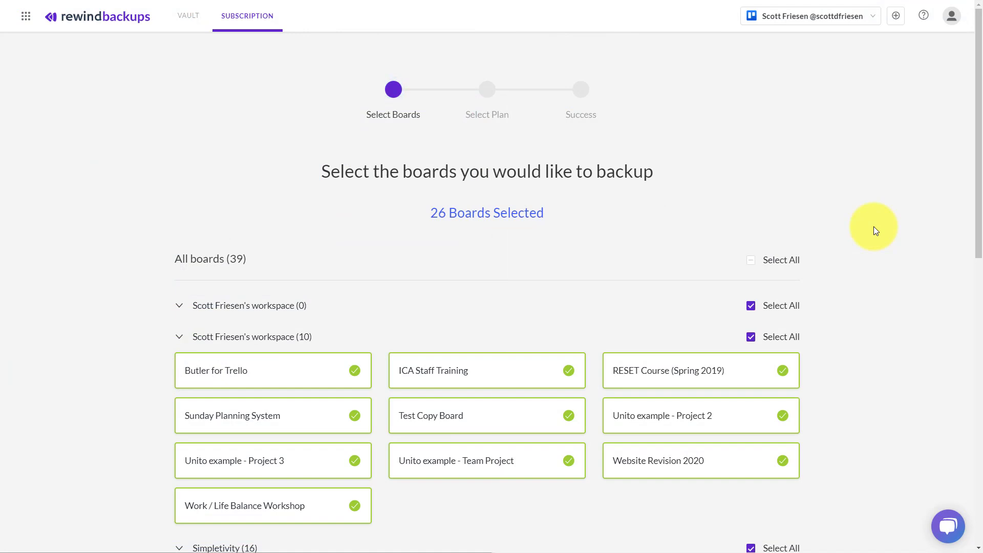
# In the subscription's board selection, exclude the ICA Staff Training and Test Copy Board boards from the backup.
pyautogui.scroll(-2, 873, 227)
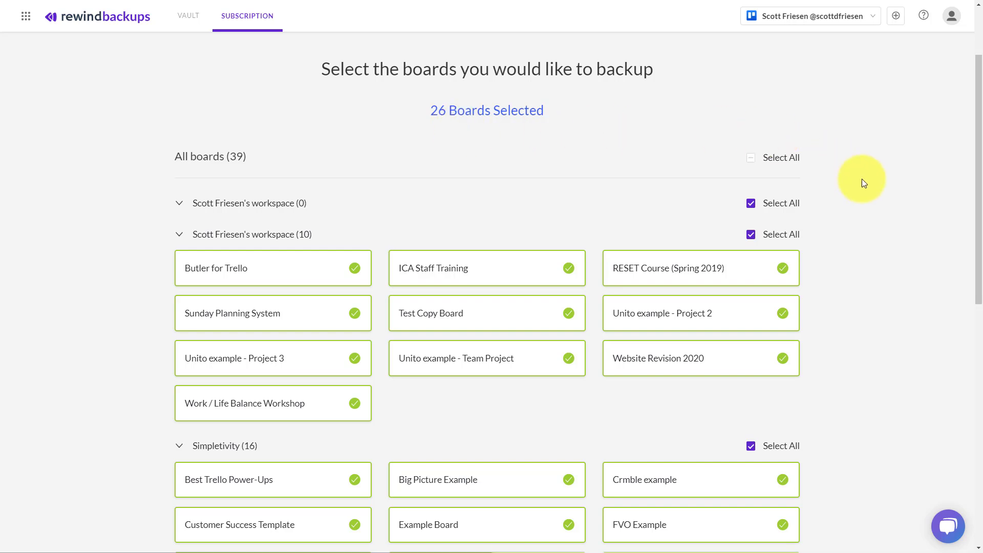
pyautogui.scroll(-1, 875, 187)
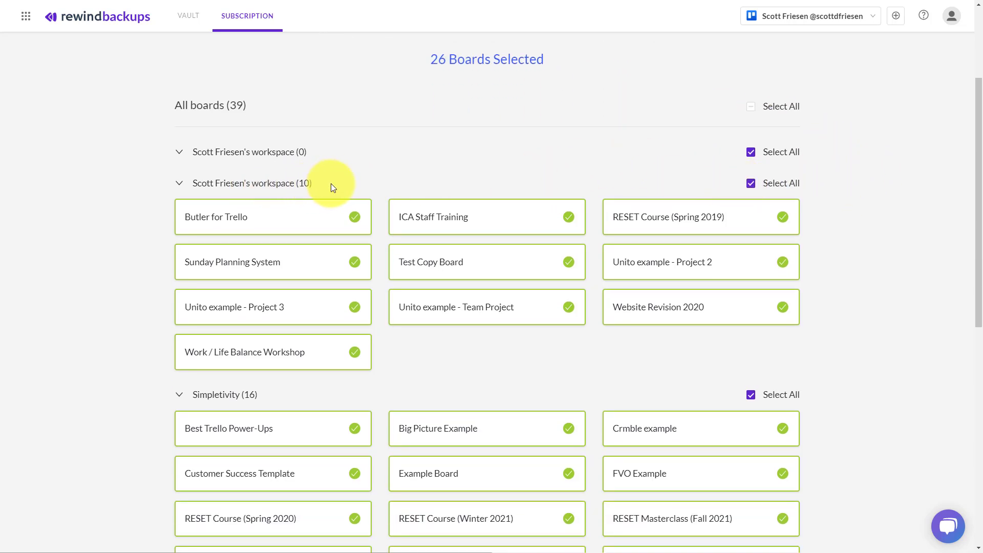
pyautogui.click(499, 220)
pyautogui.click(506, 262)
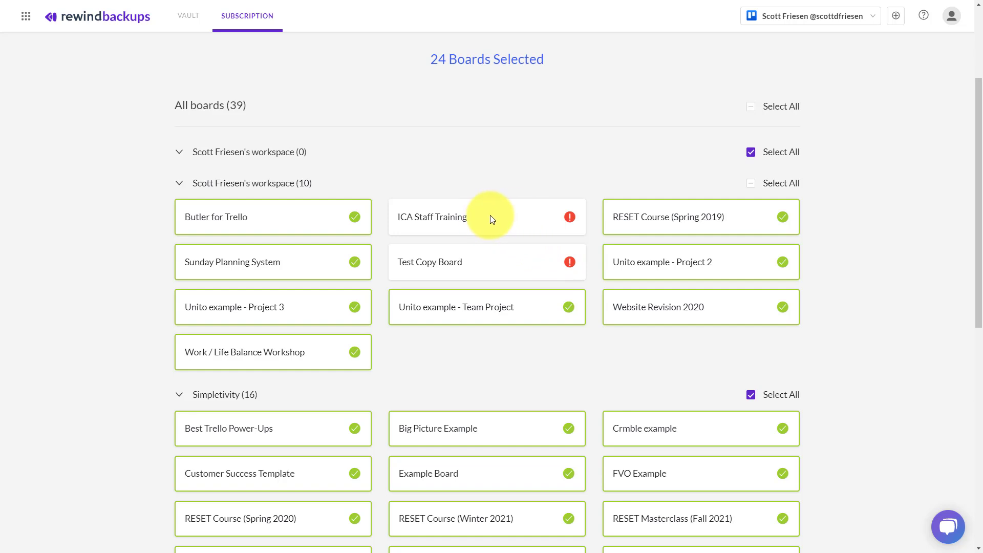
pyautogui.scroll(3, 875, 237)
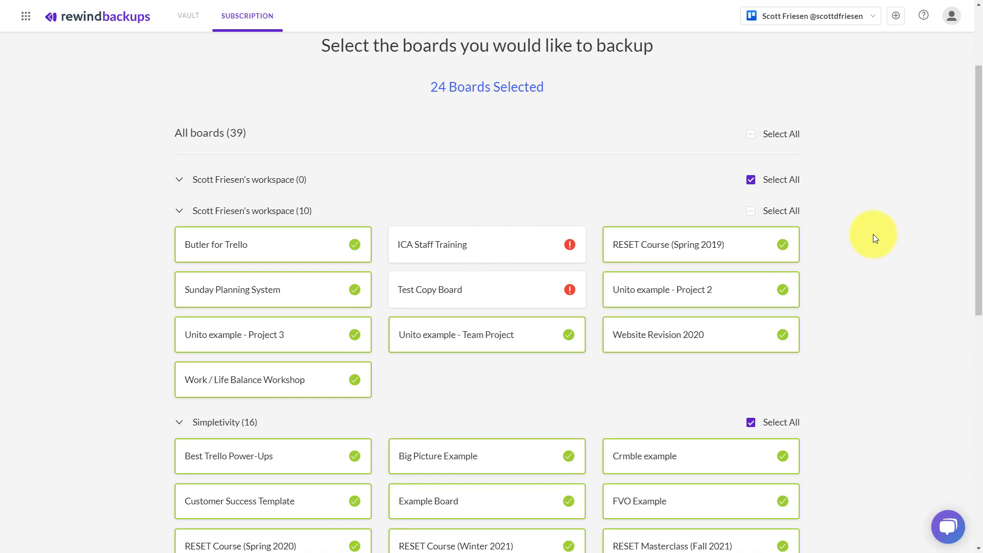